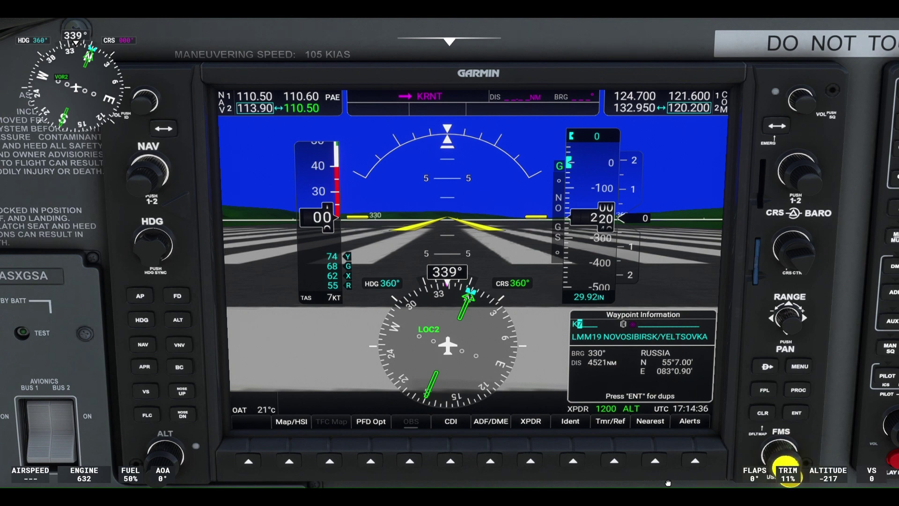
# Dial in KRNT as the flight plan origin and choose departure runway 34.
pyautogui.scroll(1, 630, 484)
pyautogui.scroll(-1, 522, 483)
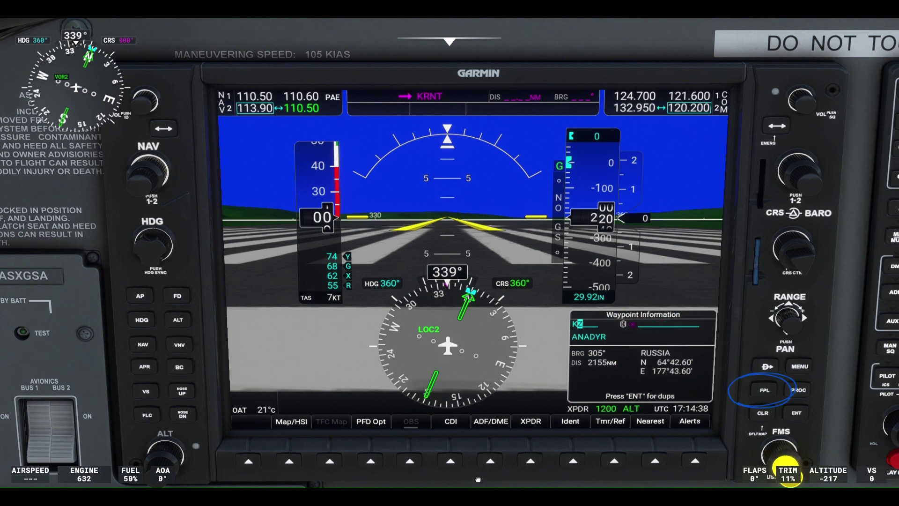
pyautogui.scroll(-1, 445, 474)
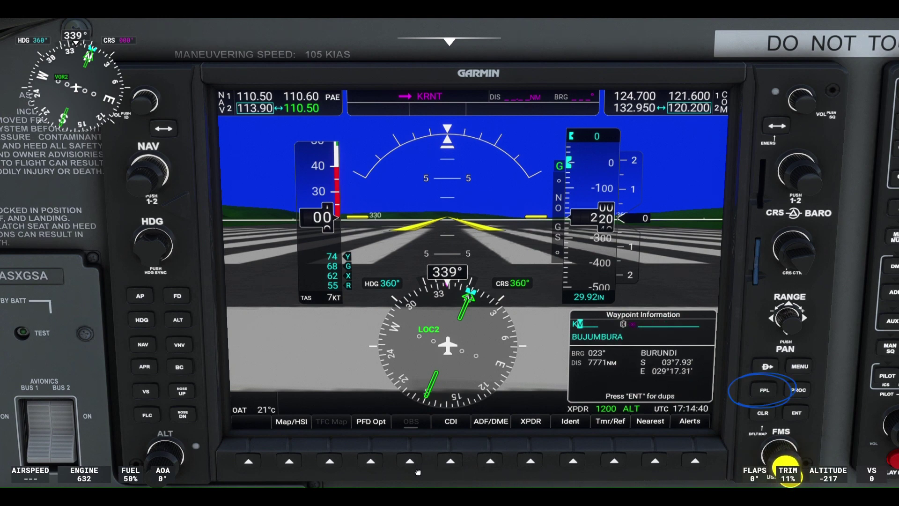
pyautogui.scroll(-1, 417, 472)
pyautogui.scroll(-1, 375, 470)
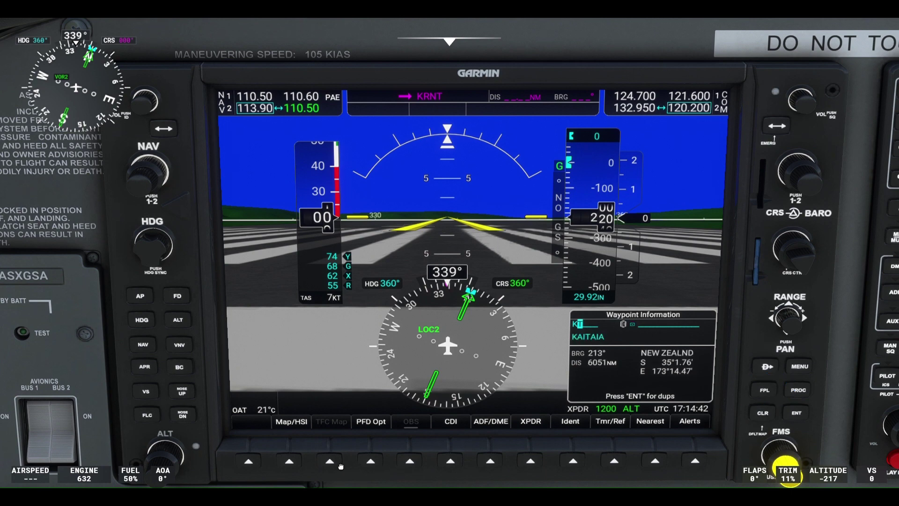
pyautogui.scroll(-1, 341, 467)
pyautogui.scroll(-1, 321, 469)
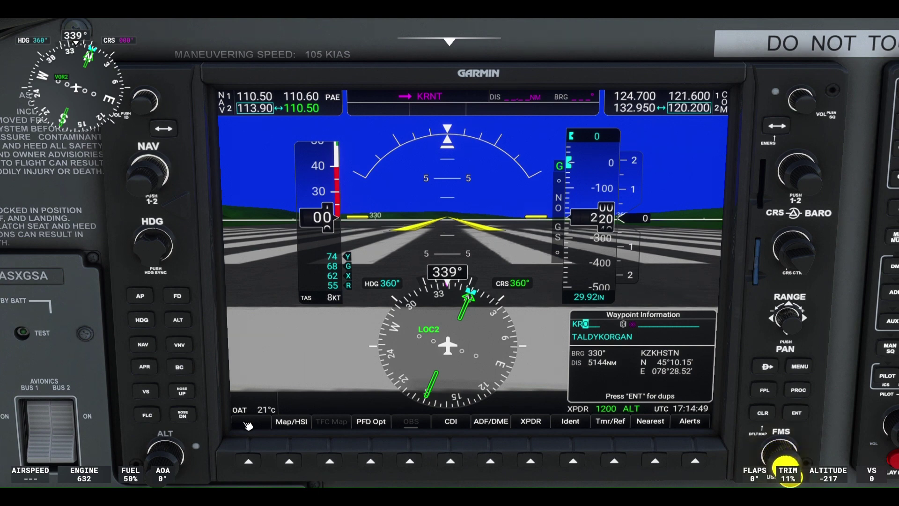
pyautogui.scroll(-2, 789, 469)
pyautogui.scroll(6, 789, 470)
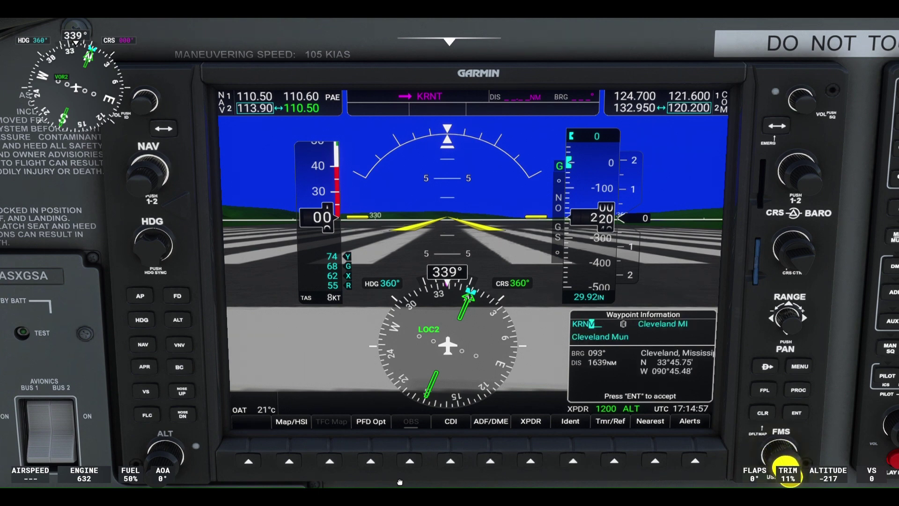
pyautogui.click(804, 419)
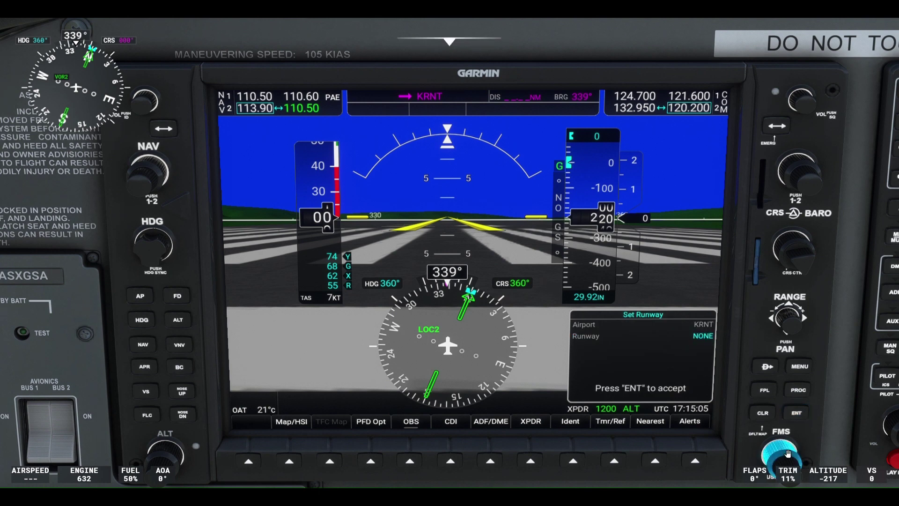
pyautogui.scroll(-2, 789, 471)
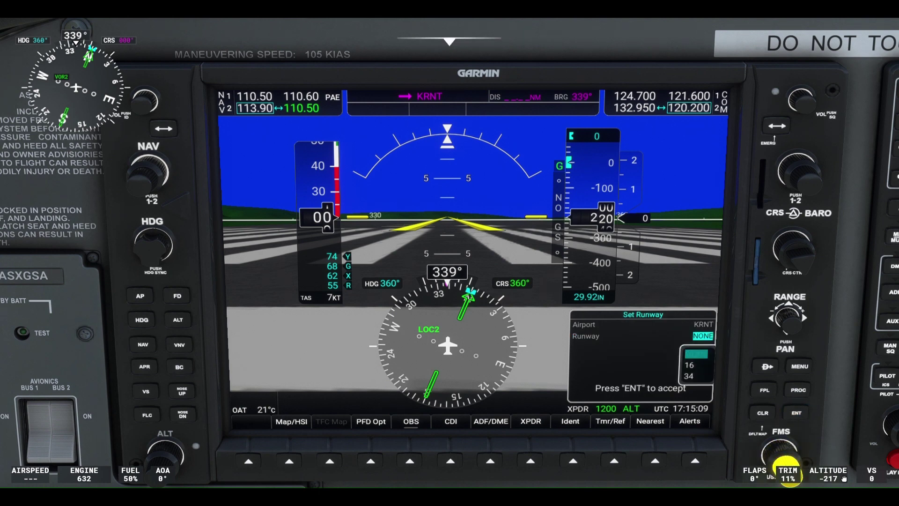
pyautogui.click(807, 417)
# Confirm runway 34, then enter KPAE as the destination with arrival runway 34R.
pyautogui.click(810, 419)
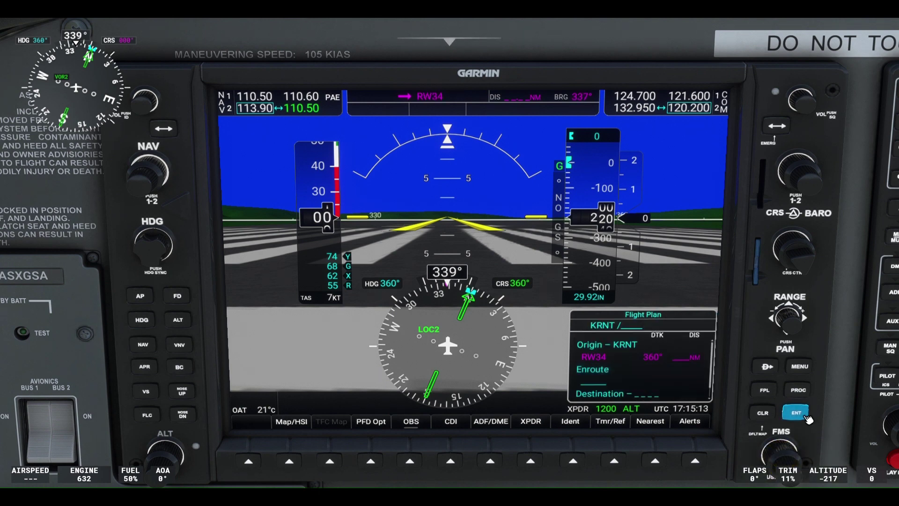
pyautogui.scroll(-2, 781, 454)
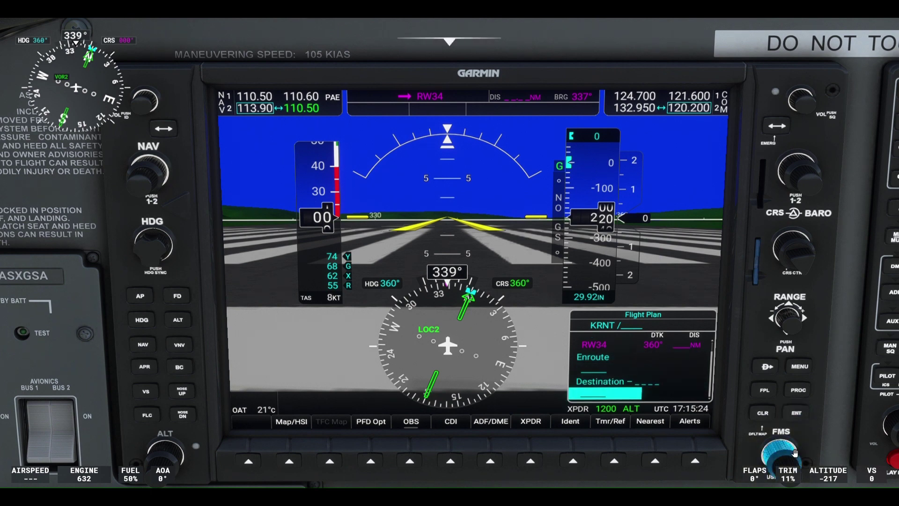
pyautogui.scroll(1, 787, 466)
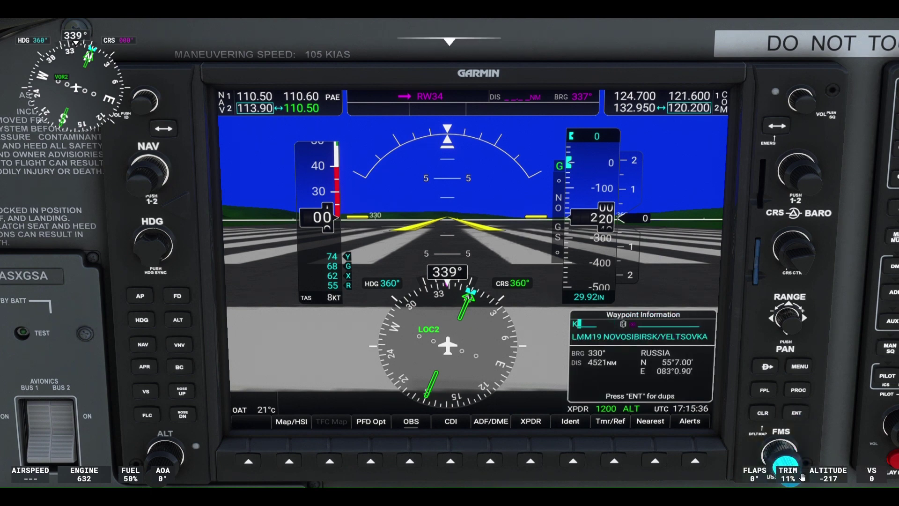
pyautogui.scroll(3, 790, 472)
pyautogui.scroll(1, 813, 458)
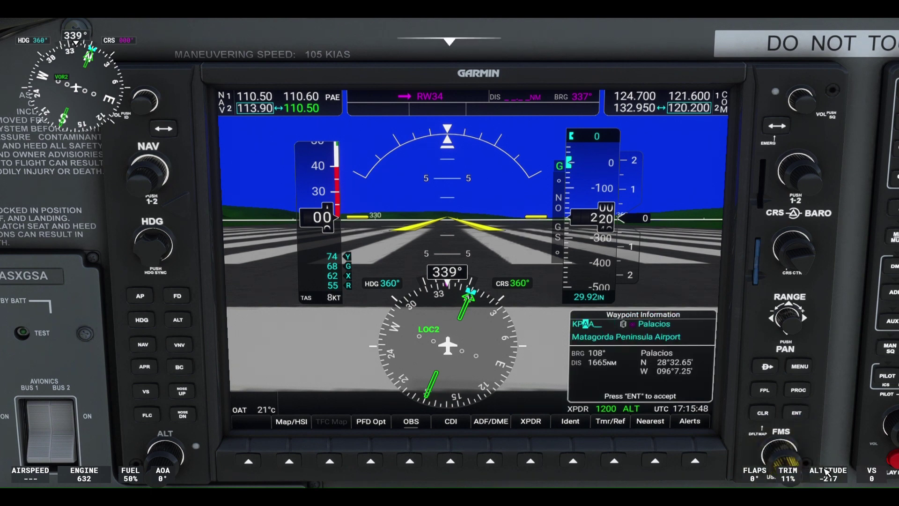
pyautogui.scroll(4, 813, 458)
pyautogui.click(802, 418)
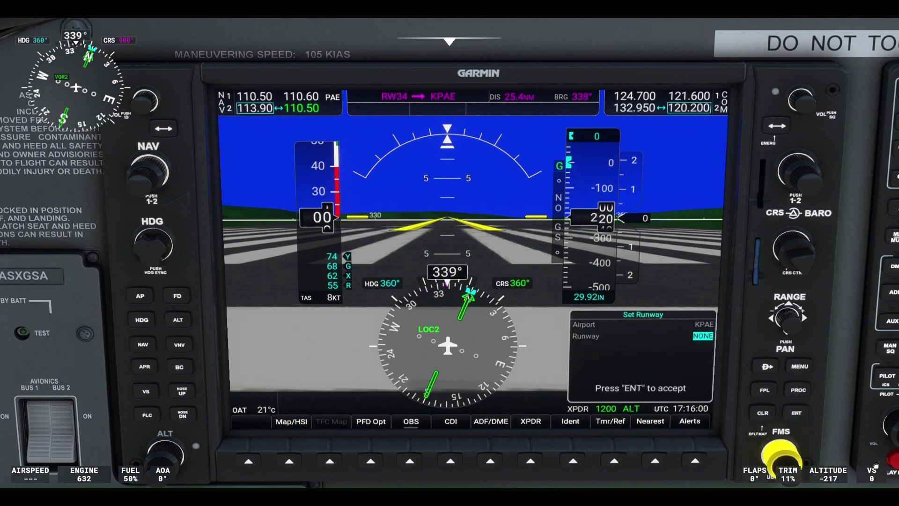
pyautogui.scroll(5, 790, 461)
pyautogui.click(796, 413)
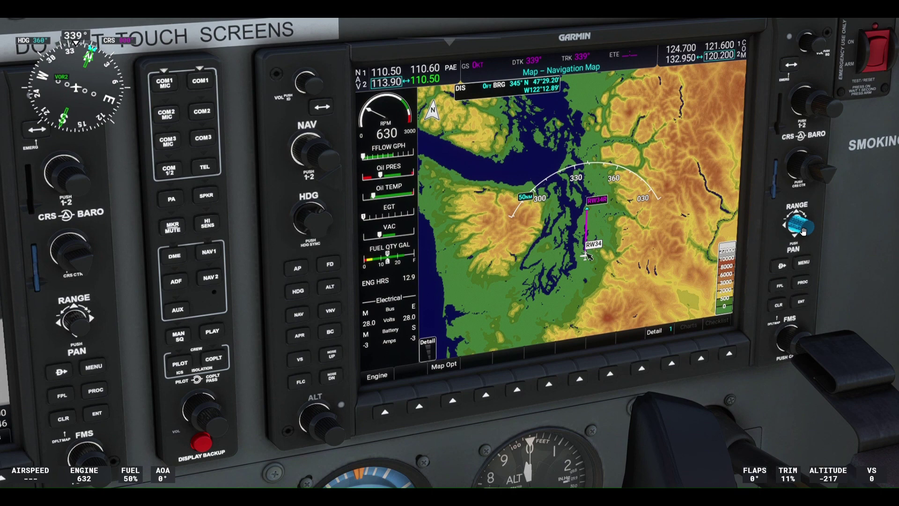
# Zoom the MFD map, try the PFD HSI map, then switch to a 7.5 NM inset map.
pyautogui.scroll(-3, 803, 231)
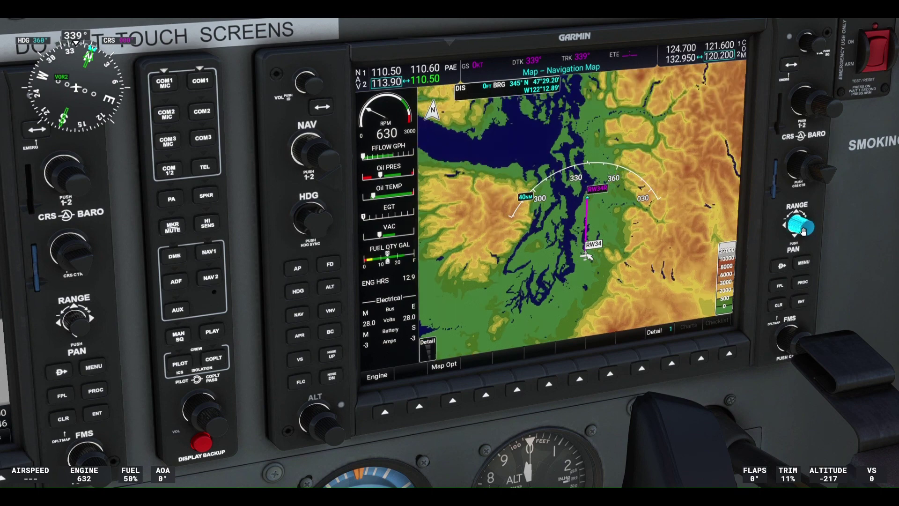
pyautogui.scroll(-3, 803, 231)
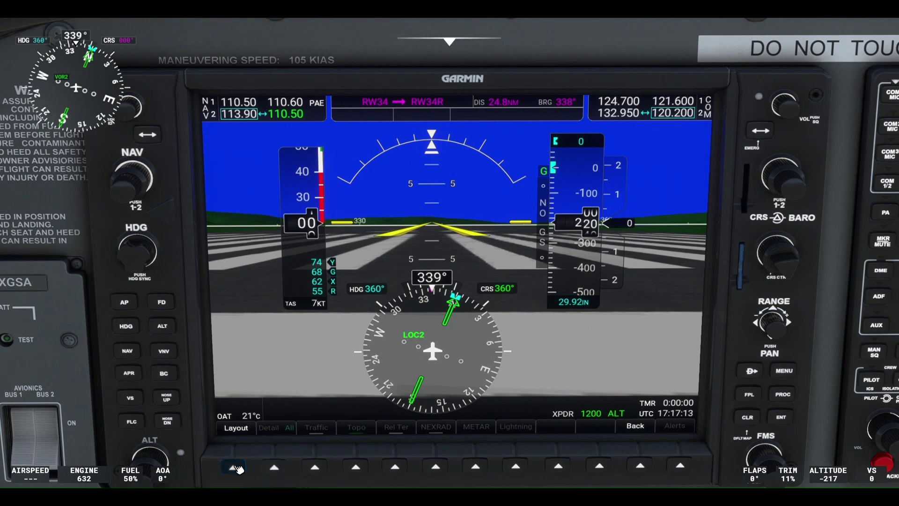
pyautogui.click(233, 467)
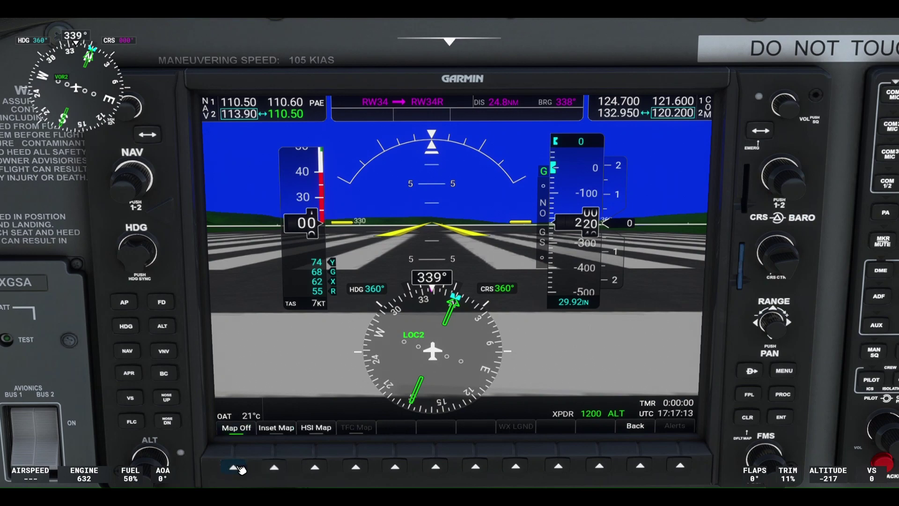
pyautogui.click(274, 467)
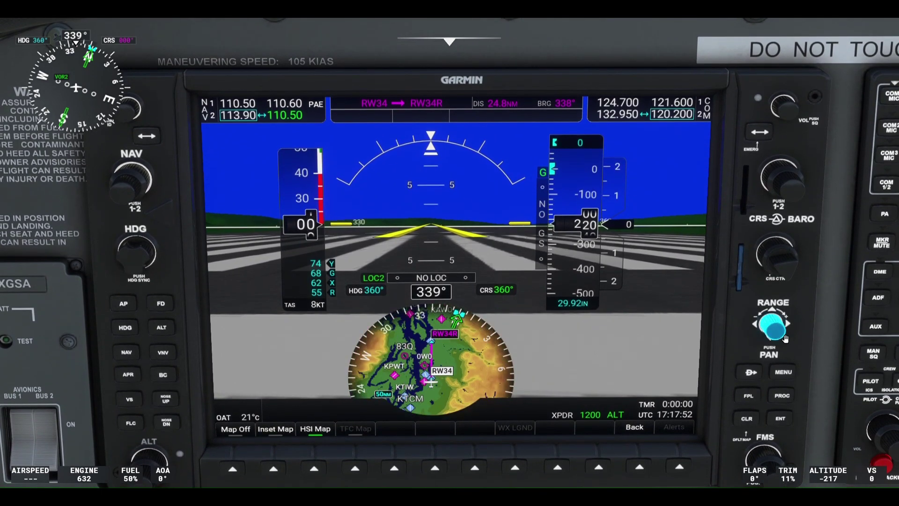
pyautogui.scroll(-3, 785, 338)
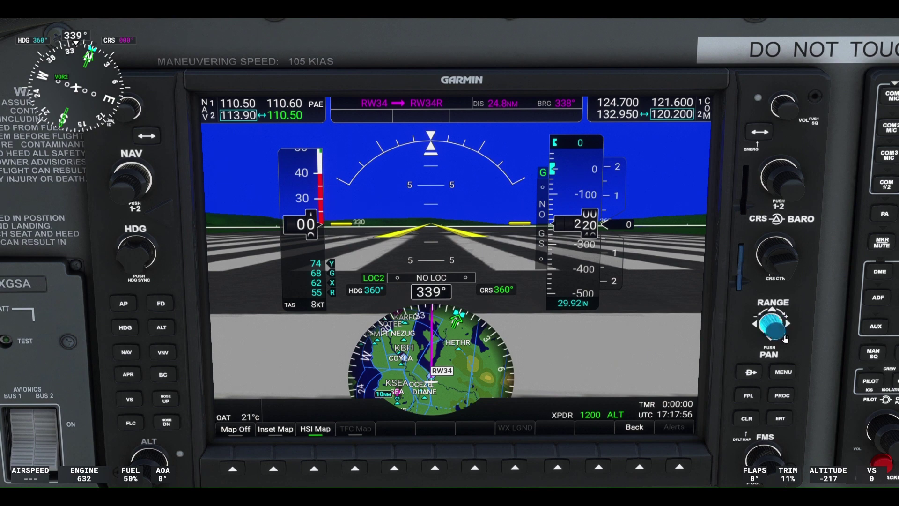
pyautogui.scroll(-1, 786, 338)
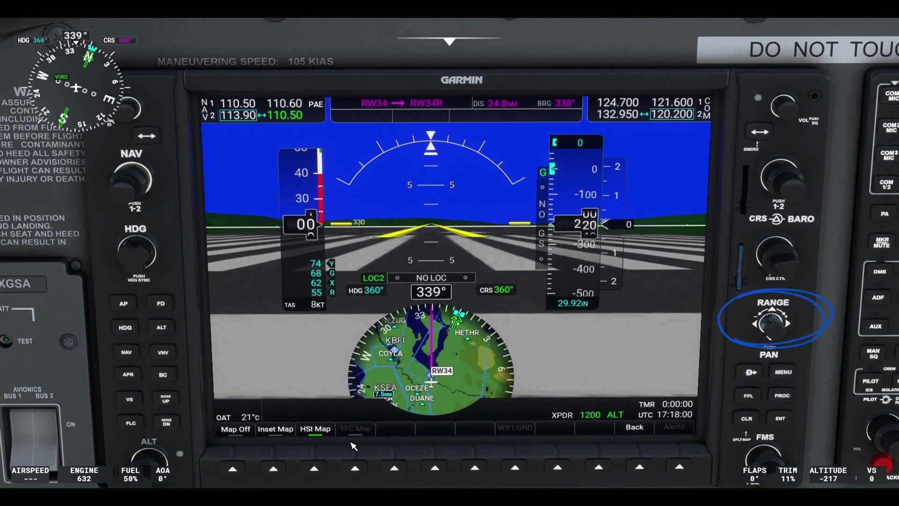
pyautogui.click(273, 469)
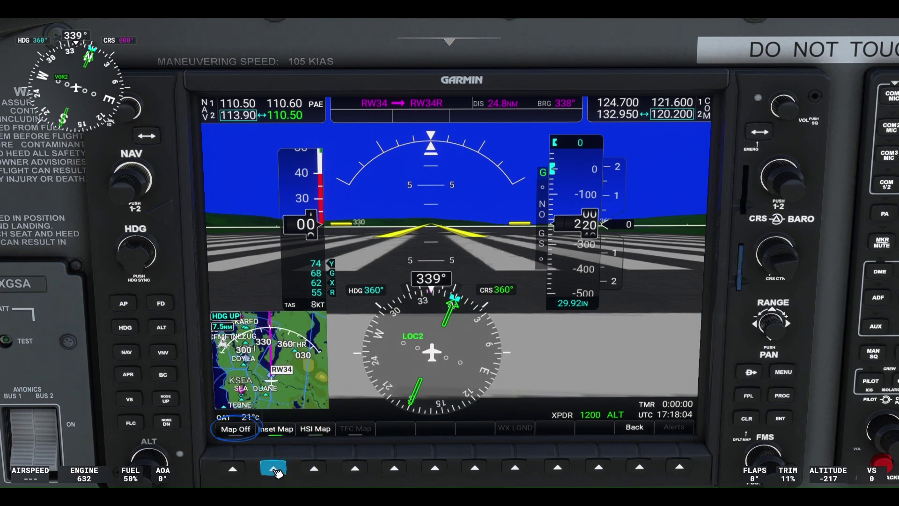
# Turn the PFD map off with the Map Off softkey.
pyautogui.click(233, 470)
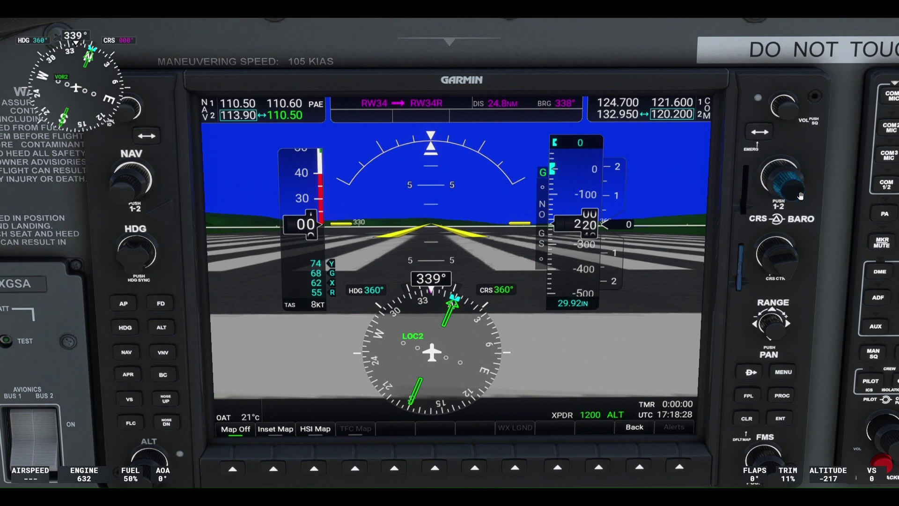
# Select COM1 and swap twice, keeping 124.700 active and 121.600 standby.
pyautogui.click(801, 196)
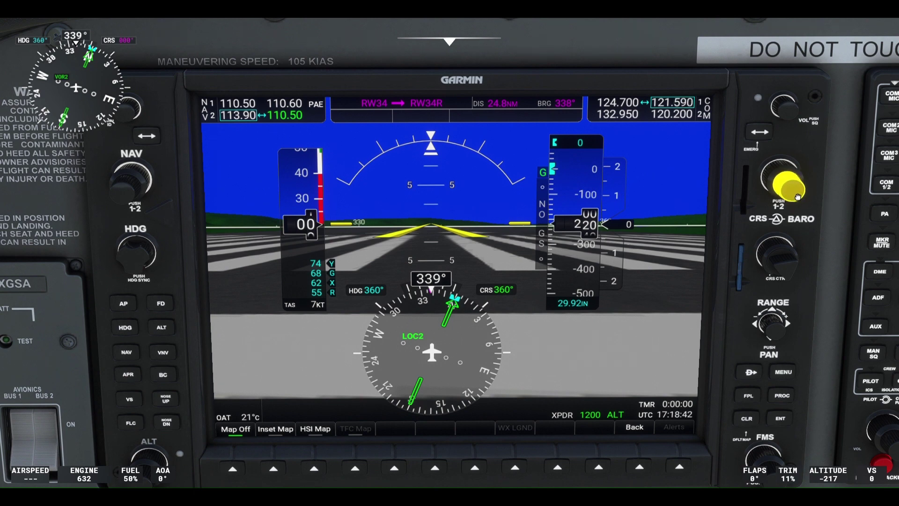
pyautogui.click(767, 136)
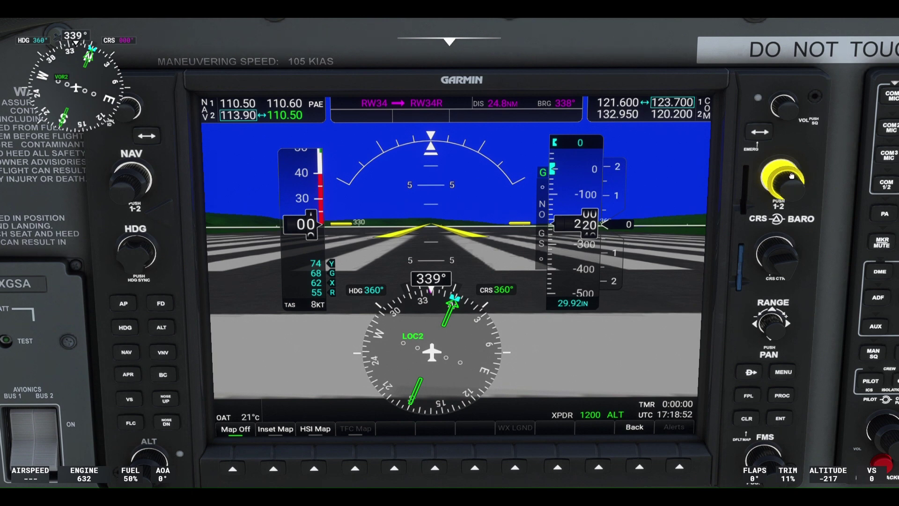
pyautogui.click(762, 134)
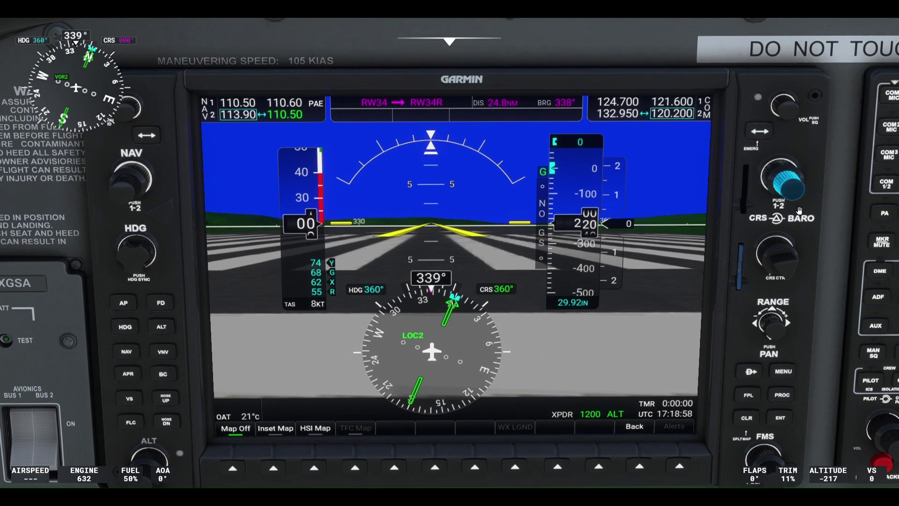
# Select COM2 and swap twice, keeping 132.950 active and 120.200 standby.
pyautogui.click(799, 197)
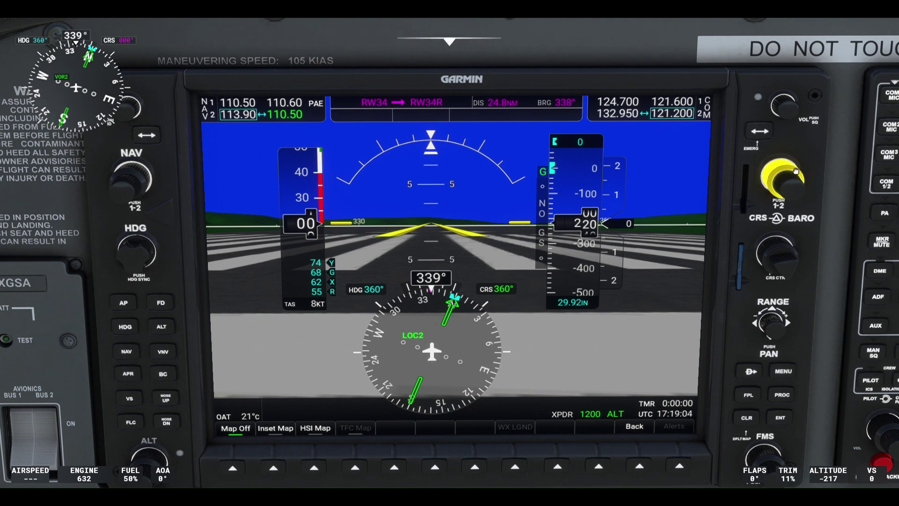
pyautogui.click(769, 135)
pyautogui.click(759, 131)
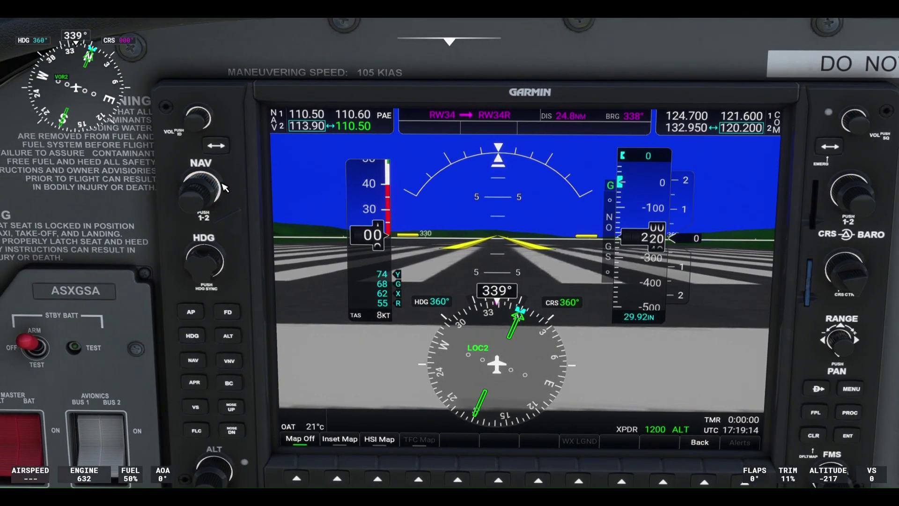
# Tune NAV1 standby to 113.50, swapping it active and back to keep 110.60.
pyautogui.click(197, 205)
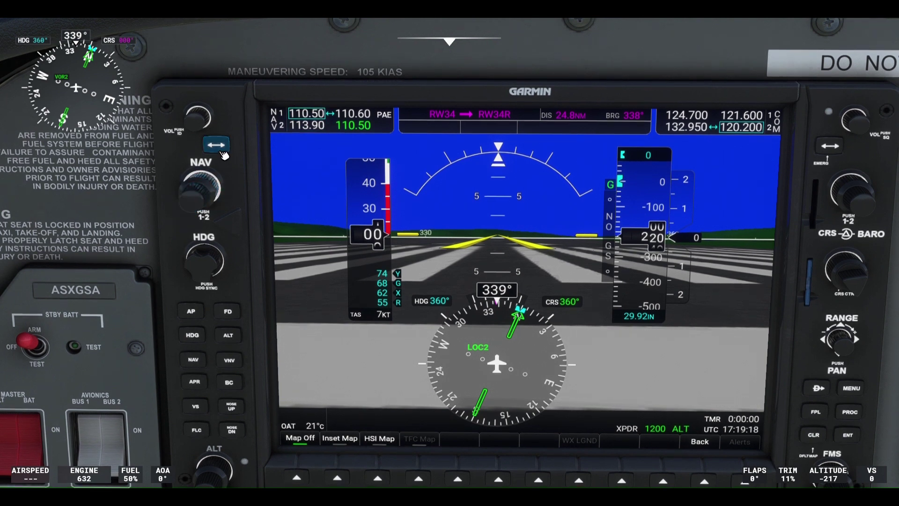
pyautogui.scroll(1, 224, 194)
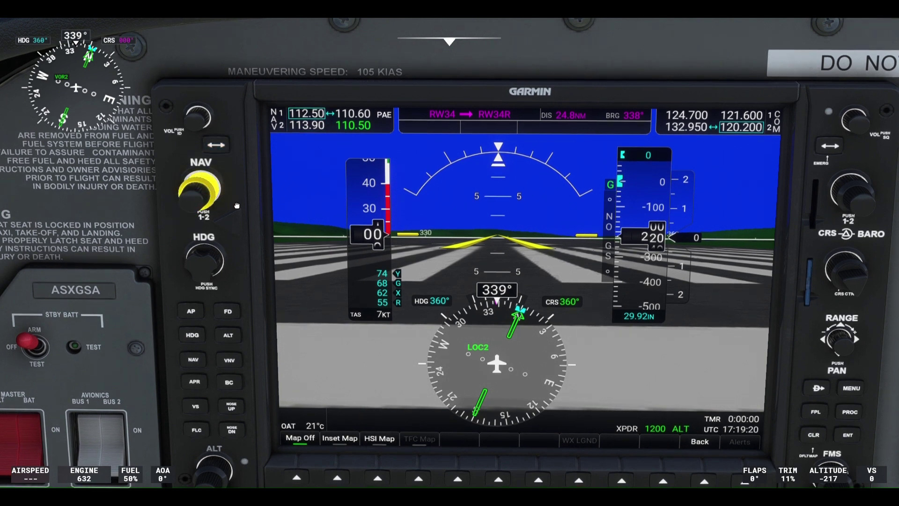
pyautogui.click(216, 145)
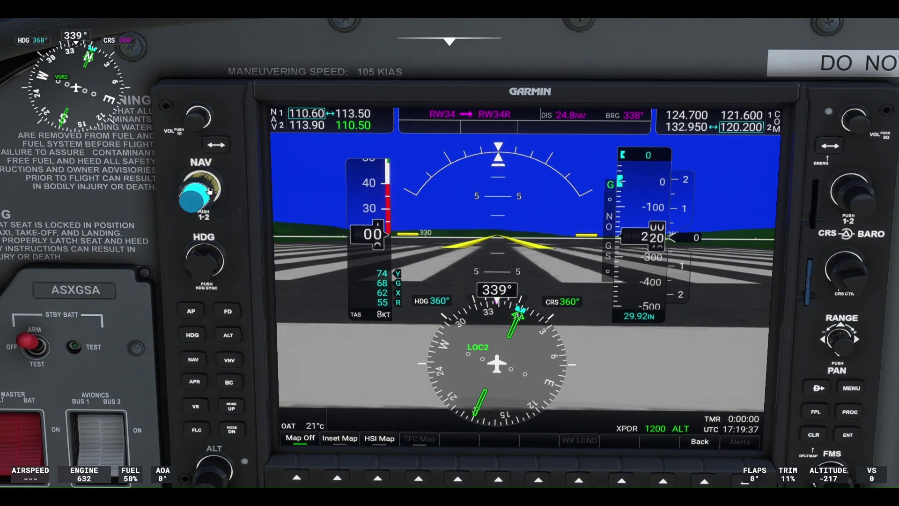
pyautogui.click(222, 151)
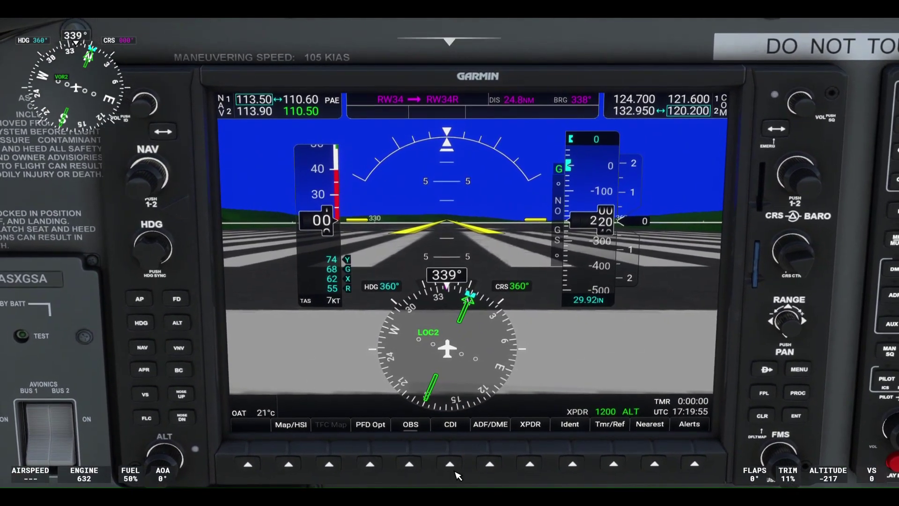
# Cycle the CDI source from LOC2 through GPS to VOR1.
pyautogui.click(456, 467)
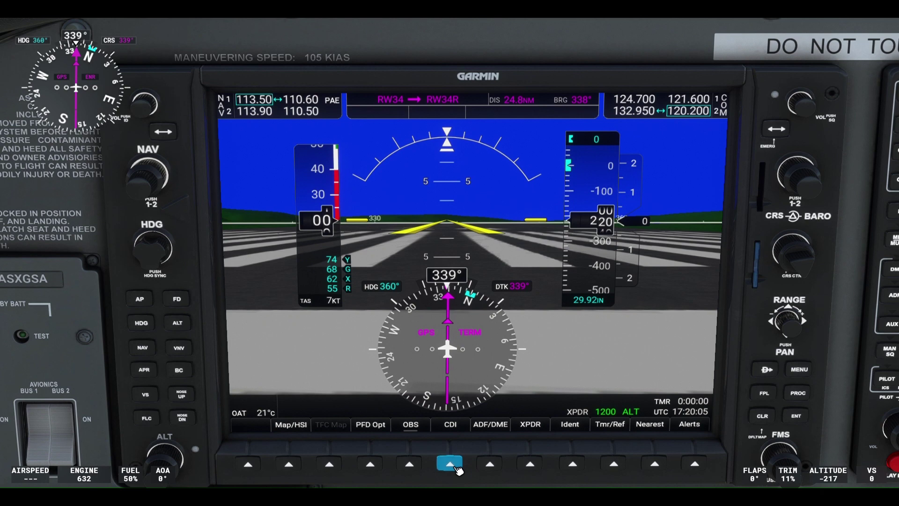
pyautogui.click(456, 468)
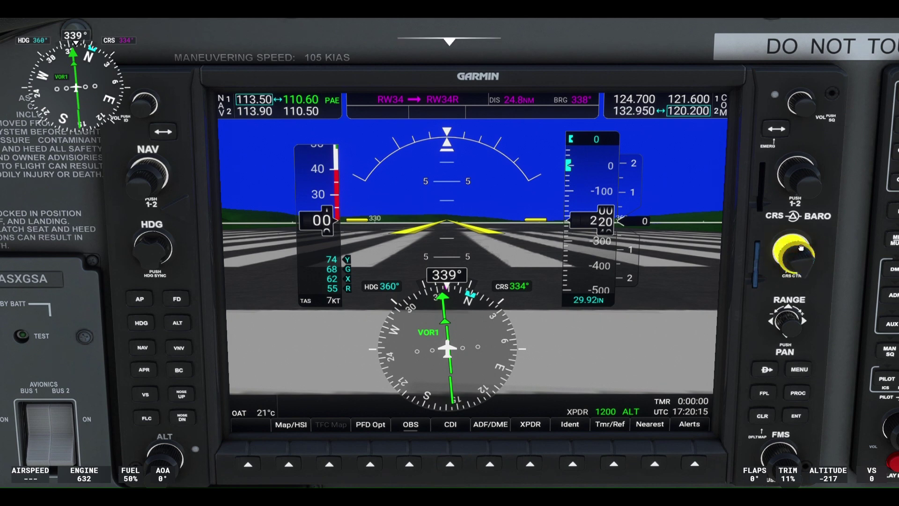
# Adjust the CRS knob from 334° until the course reads 337°.
pyautogui.scroll(1, 823, 249)
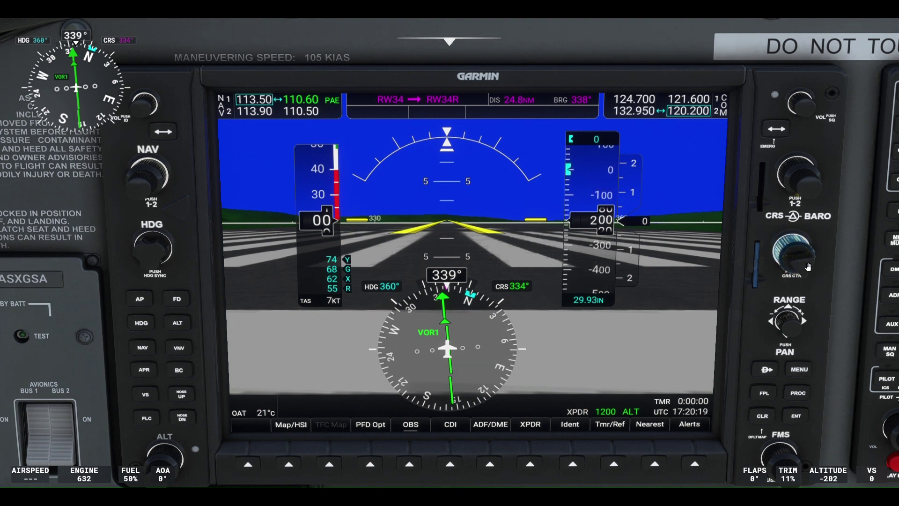
pyautogui.scroll(8, 815, 250)
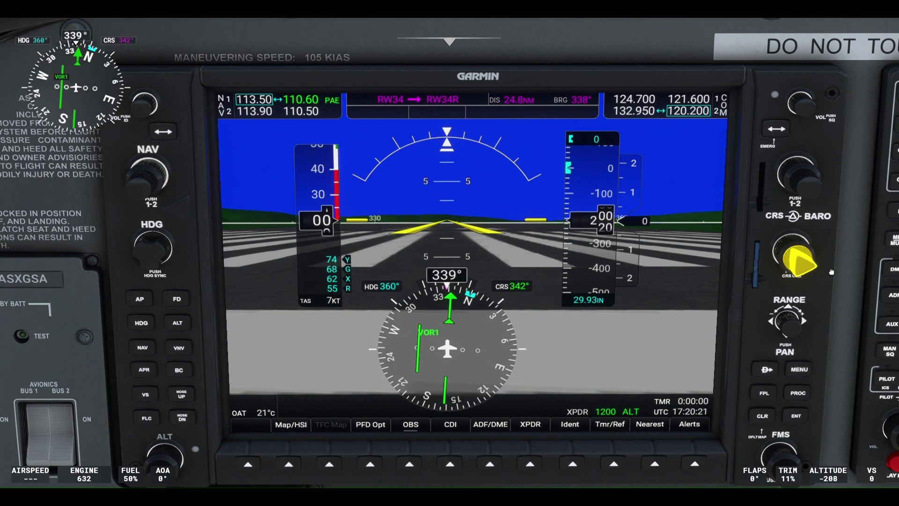
pyautogui.scroll(6, 831, 272)
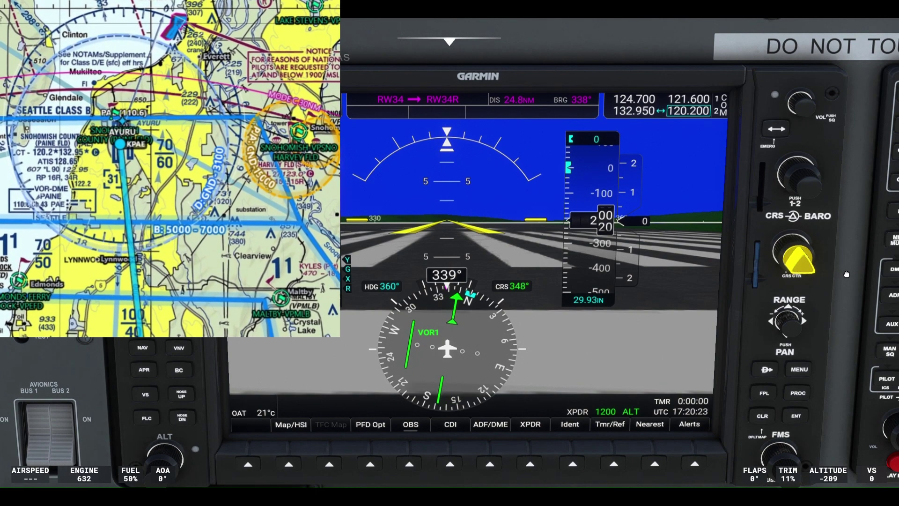
pyautogui.scroll(-7, 825, 275)
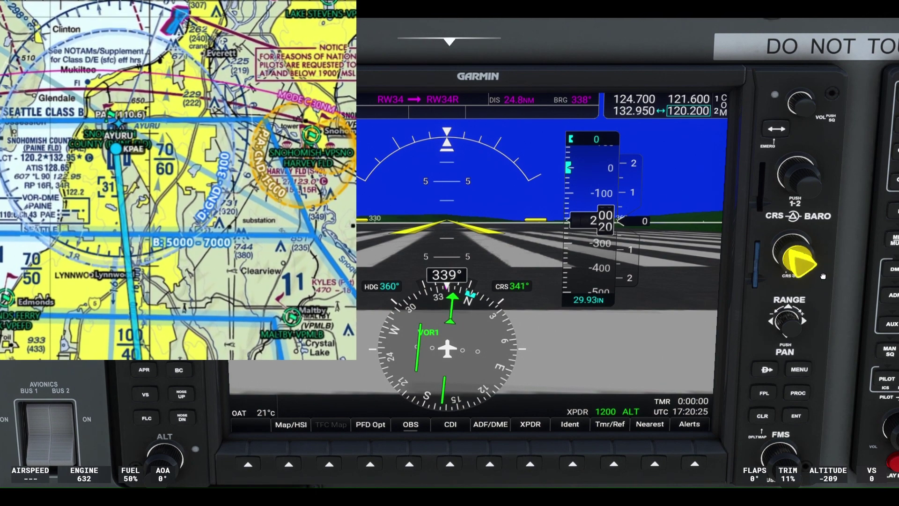
pyautogui.scroll(-5, 812, 276)
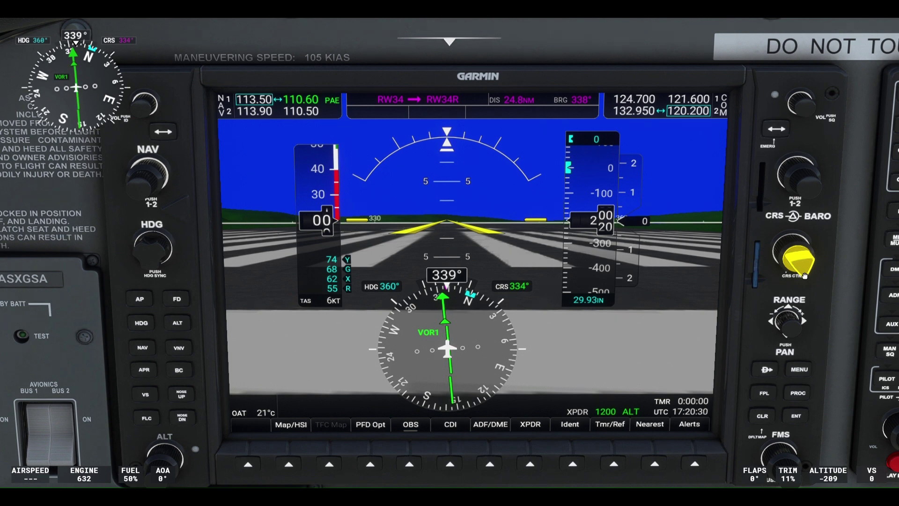
pyautogui.scroll(3, 804, 276)
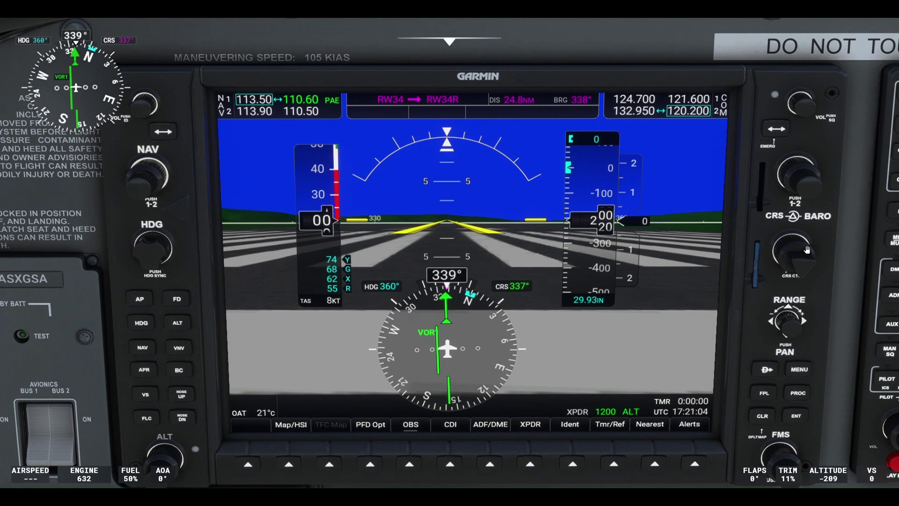
# Turn the BARO knob up until the altimeter reads 30.17 inHg.
pyautogui.scroll(3, 796, 253)
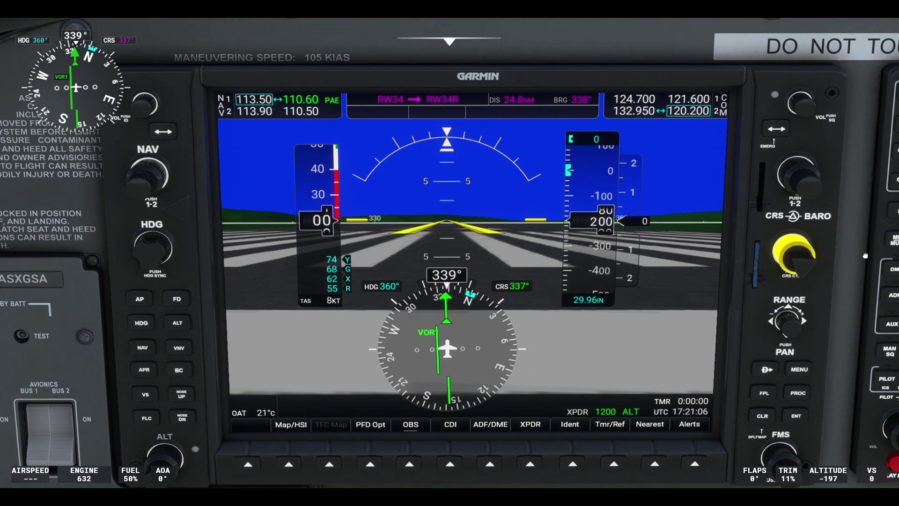
pyautogui.scroll(3, 827, 248)
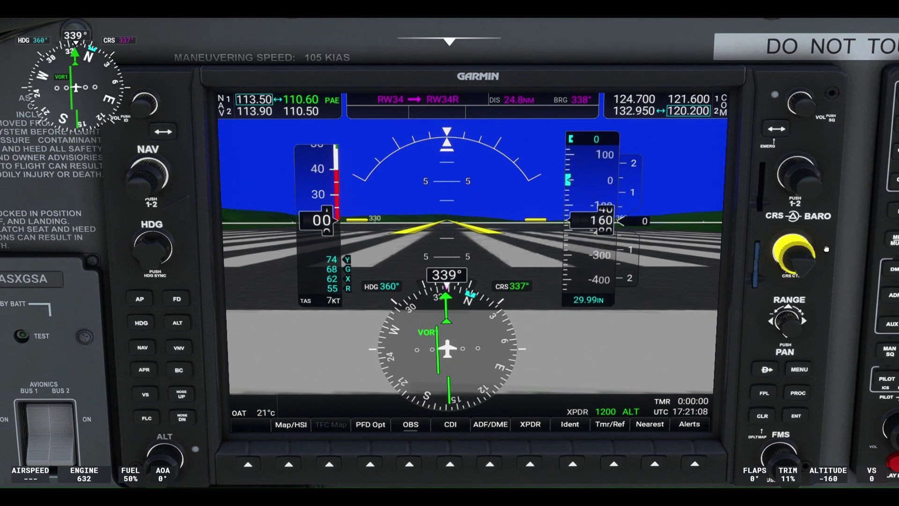
pyautogui.scroll(5, 807, 249)
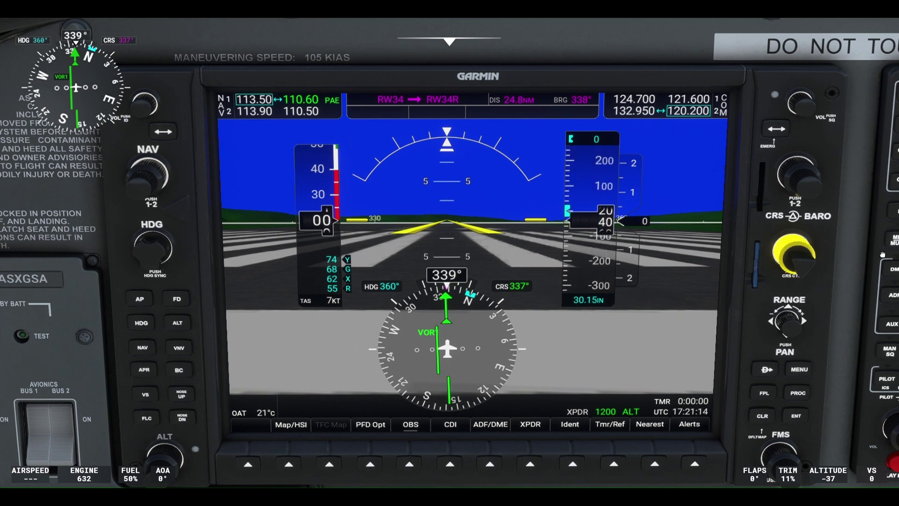
pyautogui.scroll(1, 824, 251)
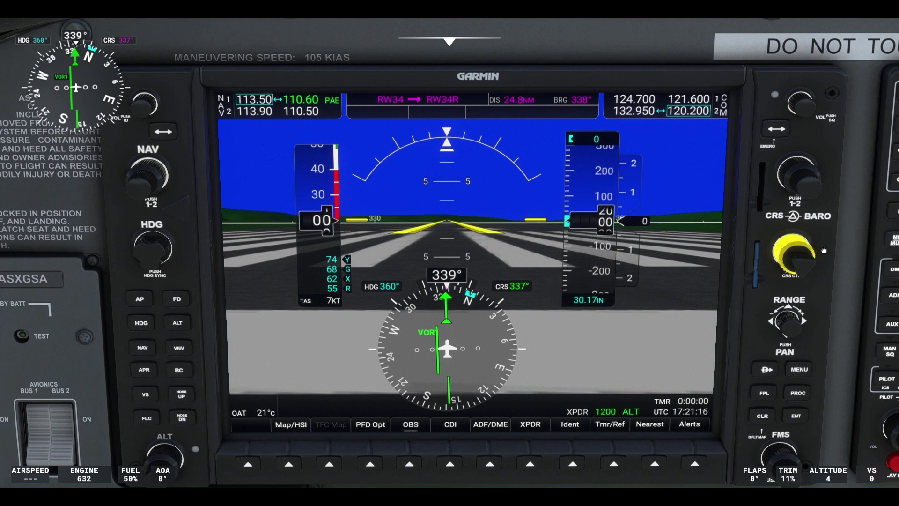